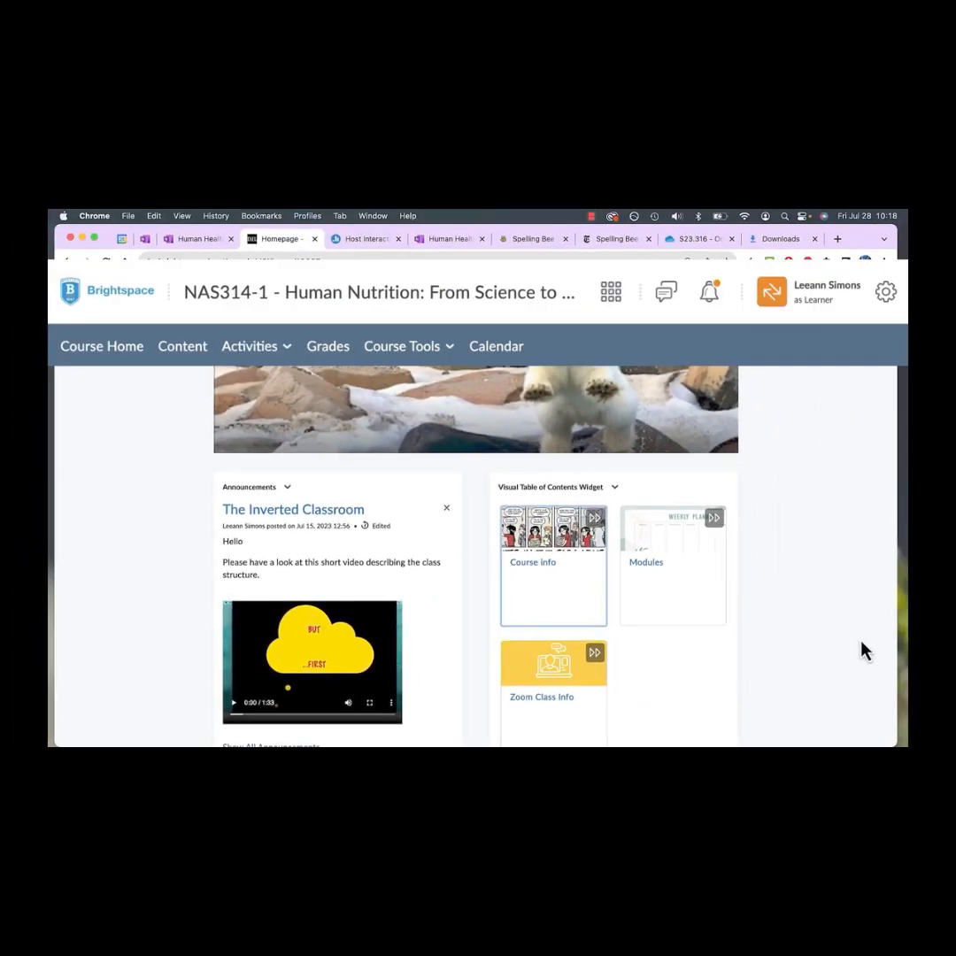
Open the Course Info material from the Brightspace Visual Table of Contents
click(533, 563)
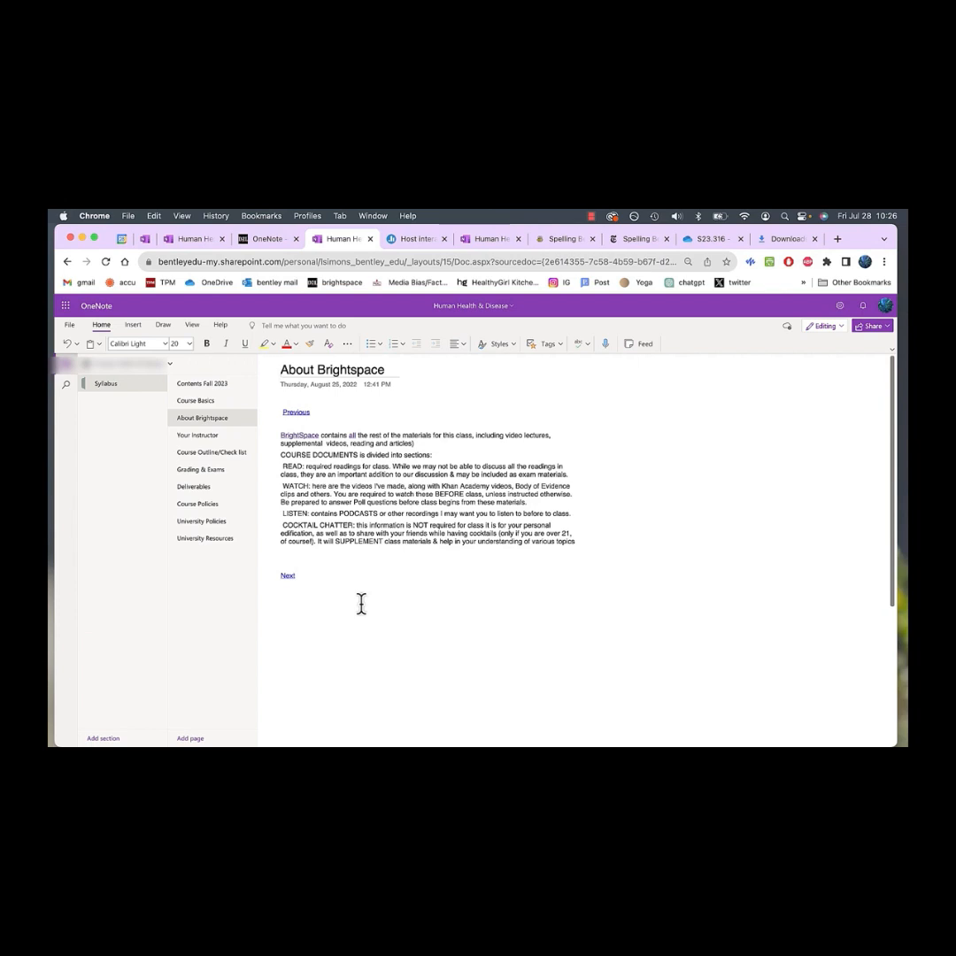
Follow the Next link from About Brightspace to the Your Instructor page
click(289, 576)
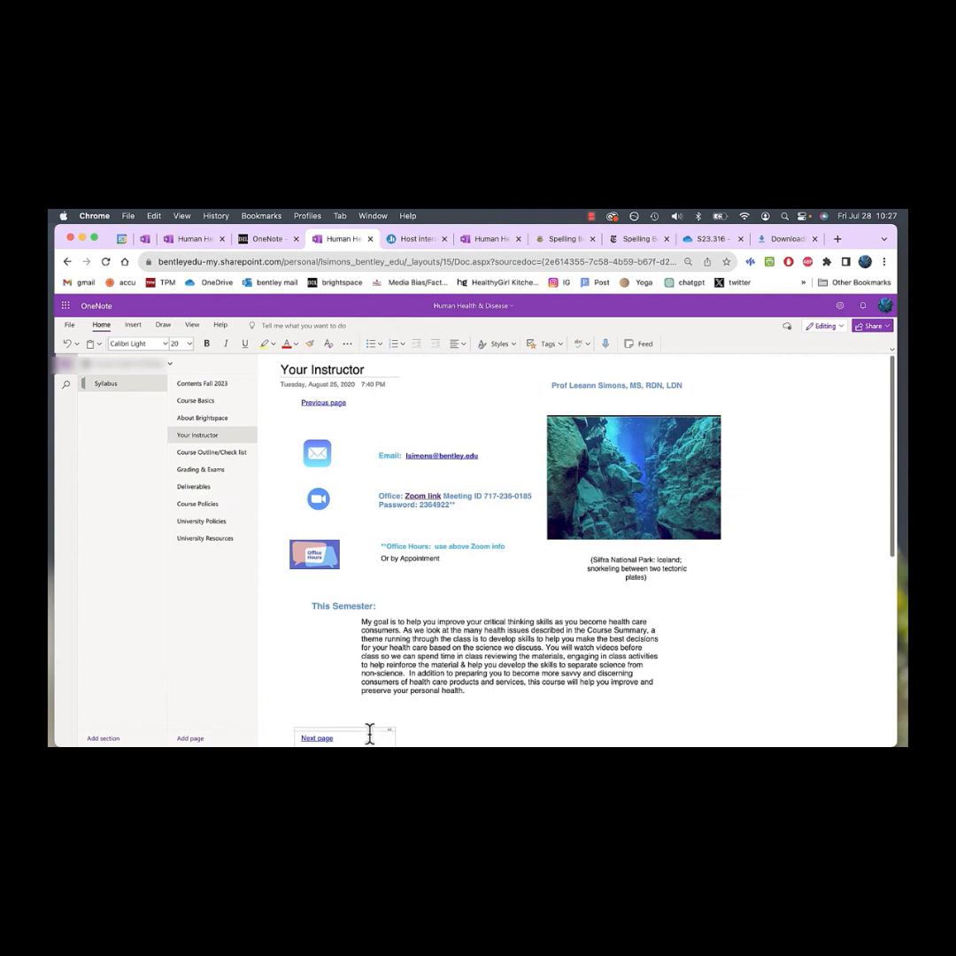
Follow the Next page link from Your Instructor to Course Outline/Check list
click(317, 738)
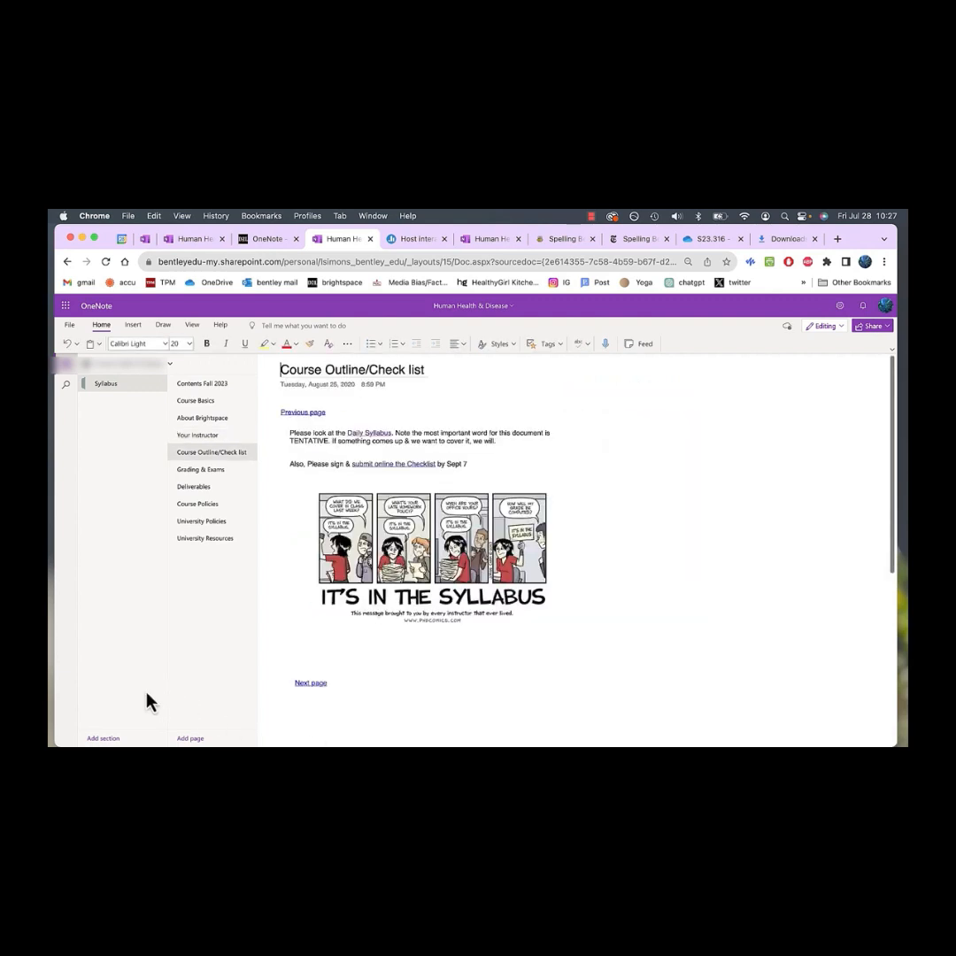